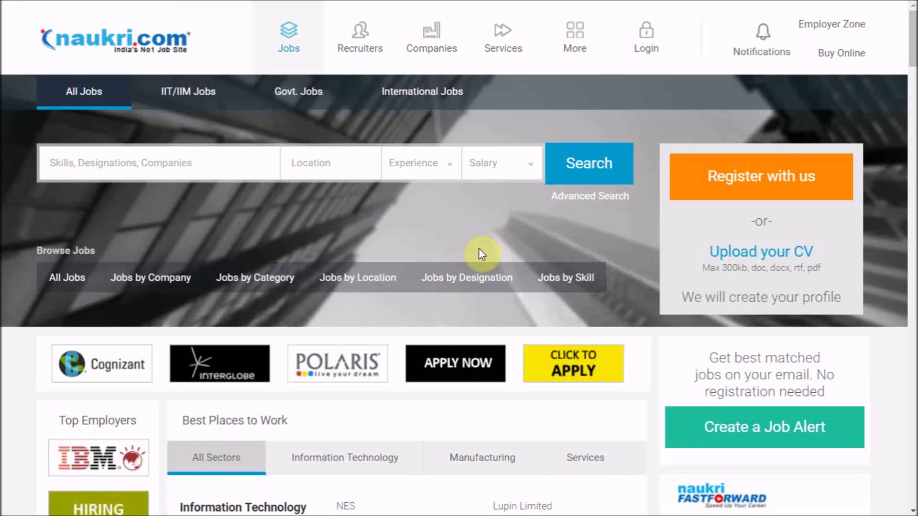
Sign in to the employer account through Employer Zone using the pre-filled credentials.
{"action": "left_click", "coordinate": [834, 29]}
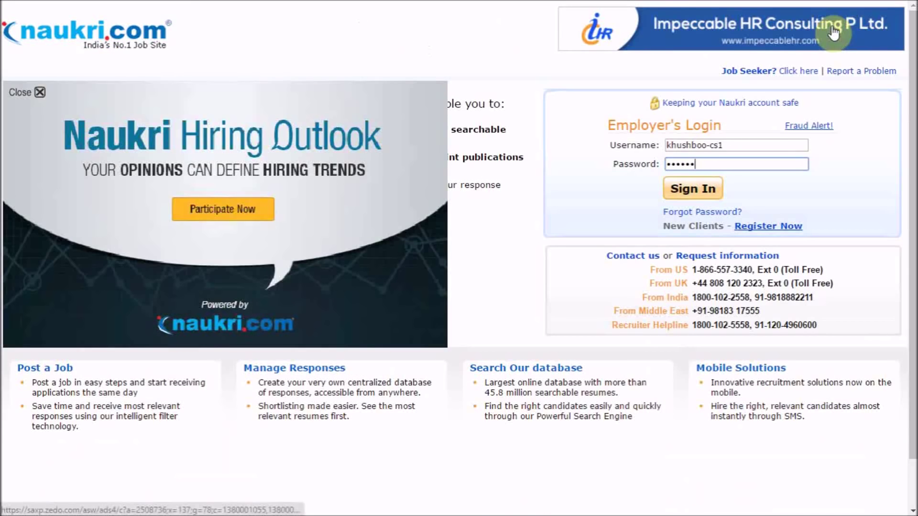
{"action": "left_click_drag", "start_coordinate": [635, 148], "coordinate": [601, 161]}
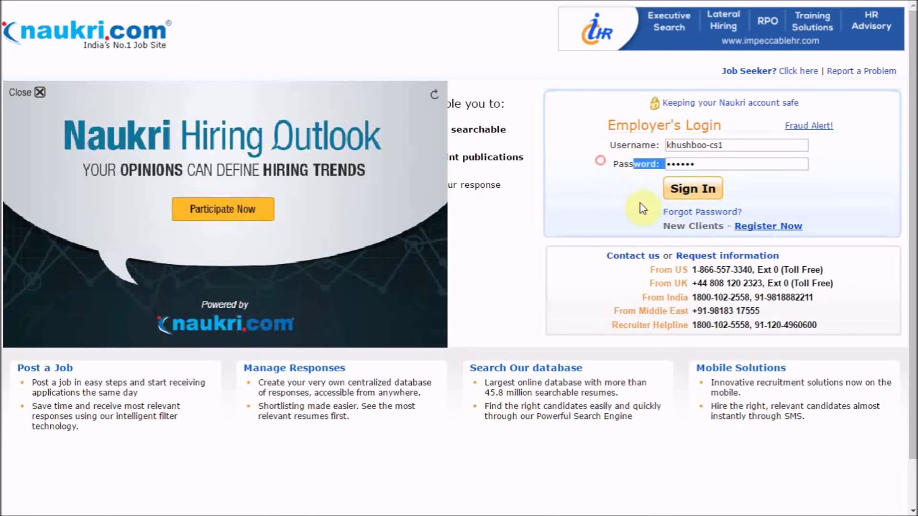
{"action": "left_click", "coordinate": [692, 189]}
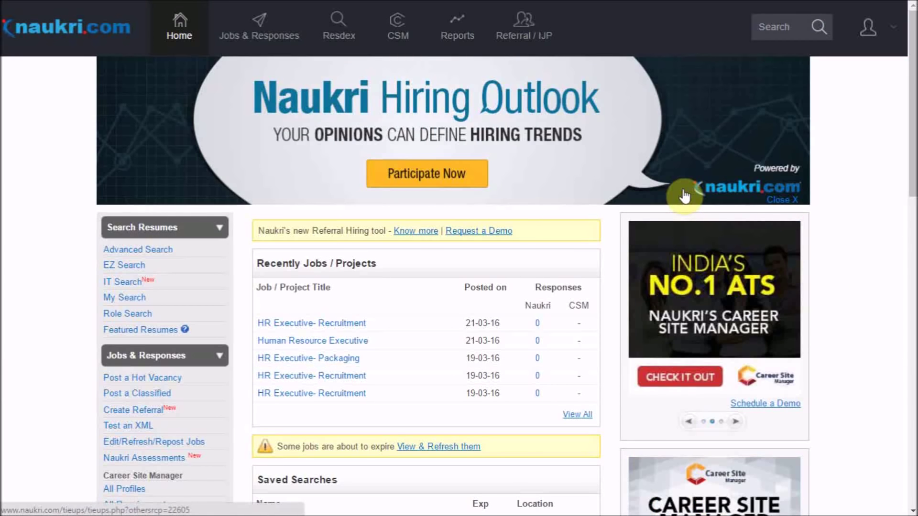
Choose Search Resumes from the Resdex menu to open the Advanced Search form.
{"action": "mouse_move", "coordinate": [338, 21]}
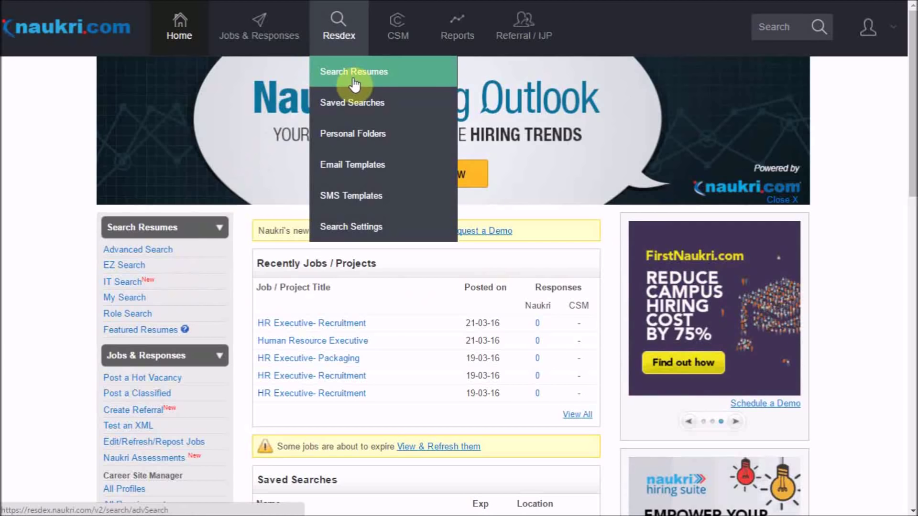
{"action": "left_click", "coordinate": [354, 83]}
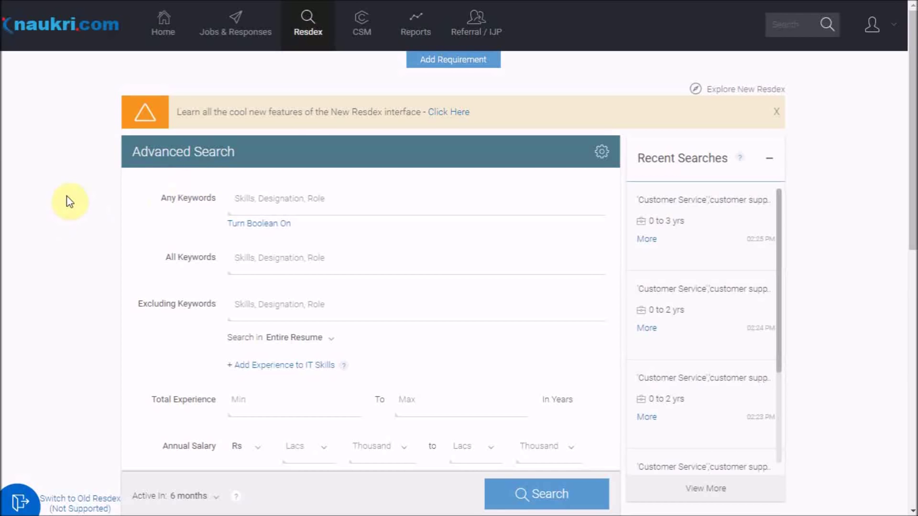
Review the search form, briefly expanding and collapsing the Employment Details section.
{"action": "scroll", "coordinate": [69, 201], "scroll_direction": "down", "scroll_amount": 2}
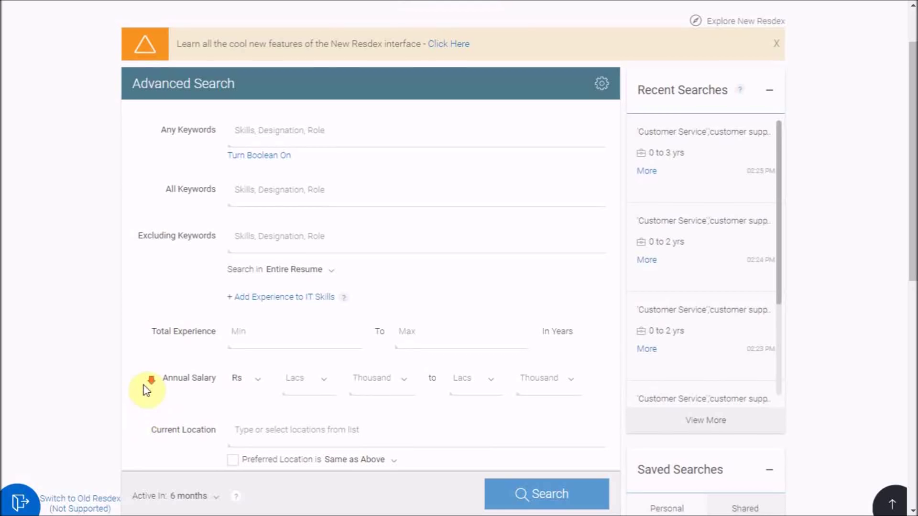
{"action": "scroll", "coordinate": [144, 382], "scroll_direction": "down", "scroll_amount": 4}
{"action": "left_click", "coordinate": [177, 314]}
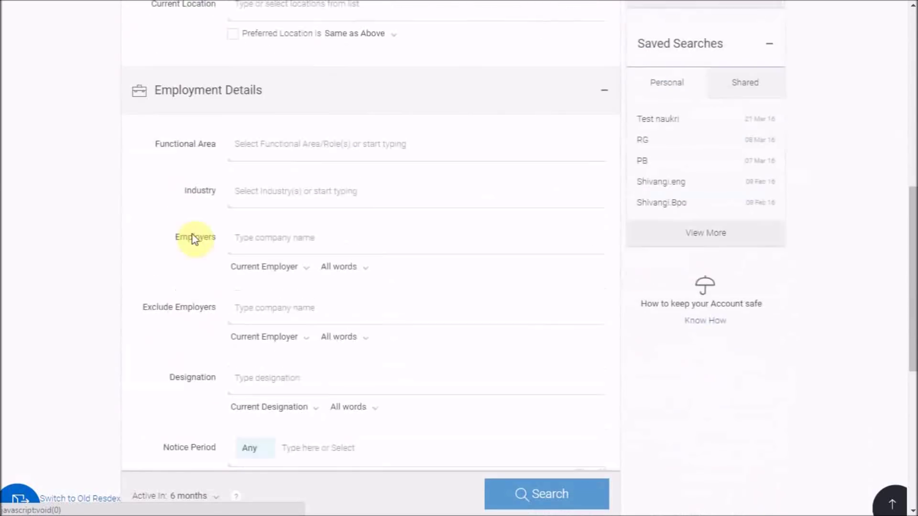
{"action": "left_click", "coordinate": [205, 33]}
{"action": "scroll", "coordinate": [206, 29], "scroll_direction": "up", "scroll_amount": 5}
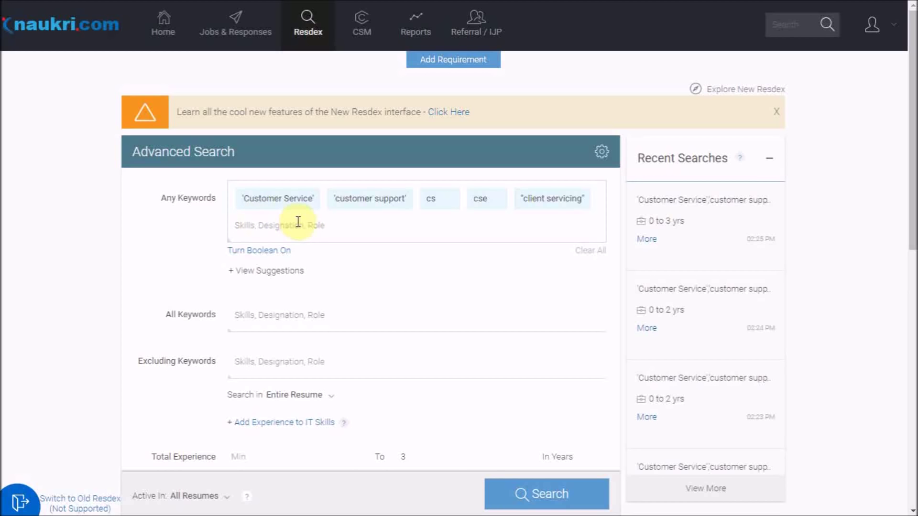
Close the suggested keyskills panel and add 'inbound' as a required All Keywords term.
{"action": "scroll", "coordinate": [598, 279], "scroll_direction": "down", "scroll_amount": 3}
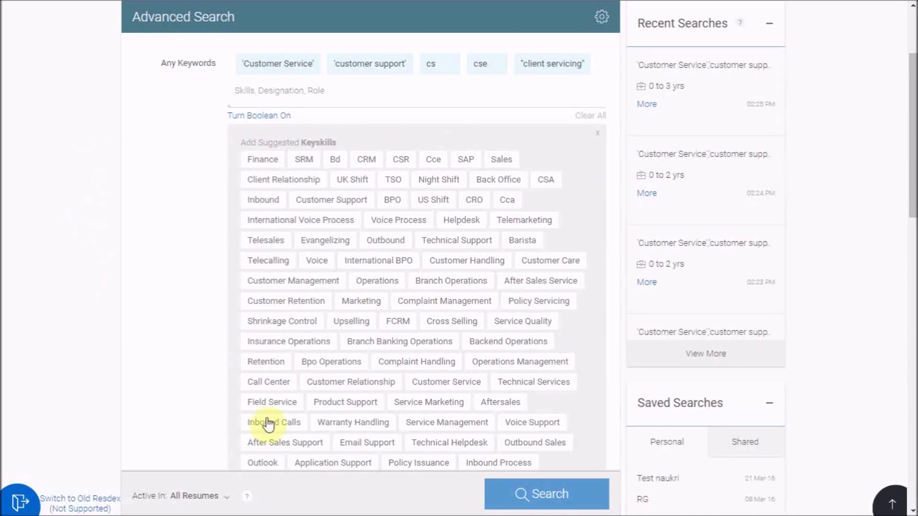
{"action": "left_click", "coordinate": [597, 138]}
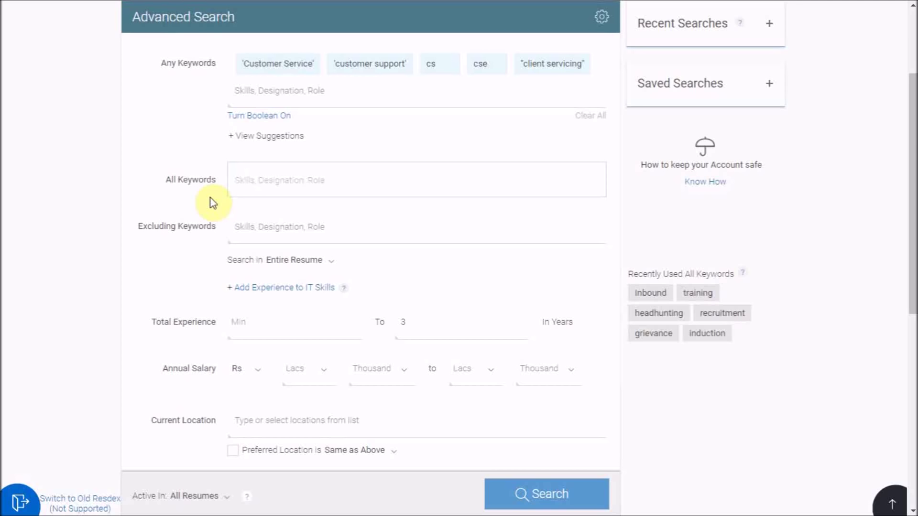
{"action": "type", "text": "inbound"}
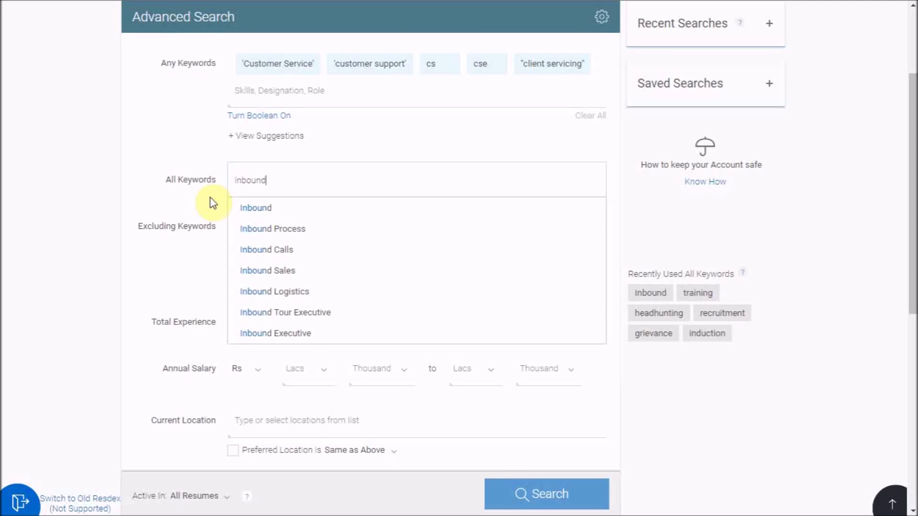
{"action": "key", "text": "Return"}
{"action": "left_click", "coordinate": [213, 203]}
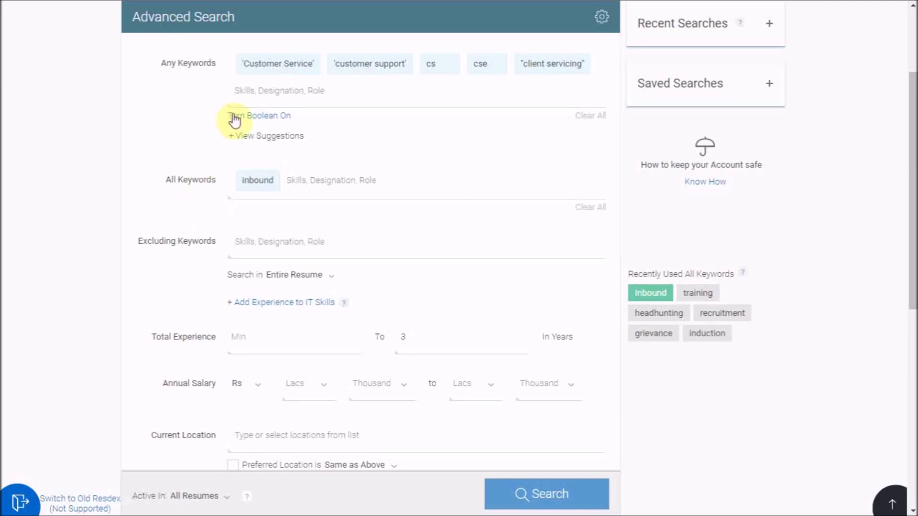
{"action": "left_click", "coordinate": [238, 90]}
{"action": "scroll", "coordinate": [294, 202], "scroll_direction": "down", "scroll_amount": 3}
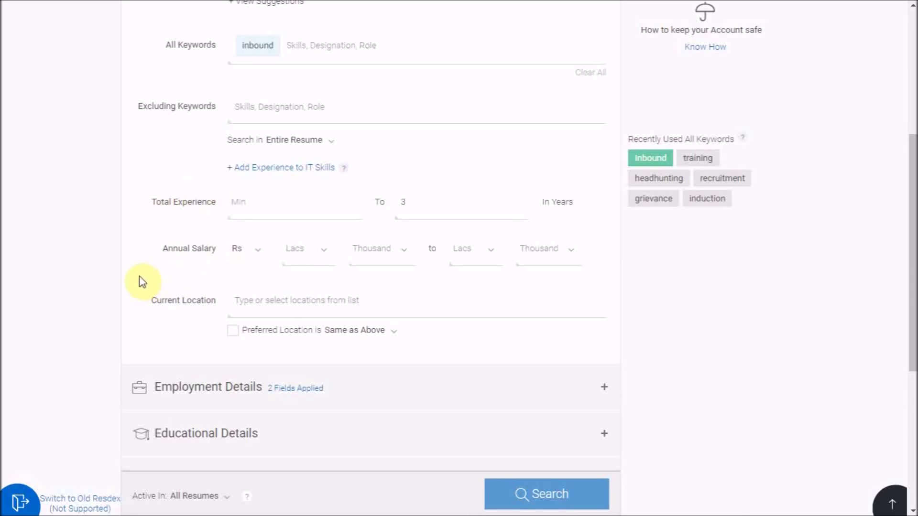
Set Delhi/NCR as the current location filter.
{"action": "left_click", "coordinate": [197, 282]}
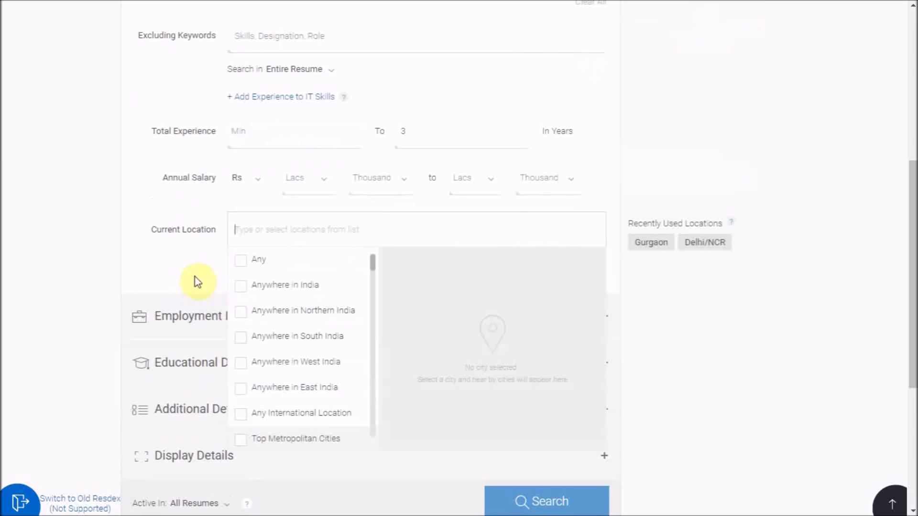
{"action": "type", "text": "del"}
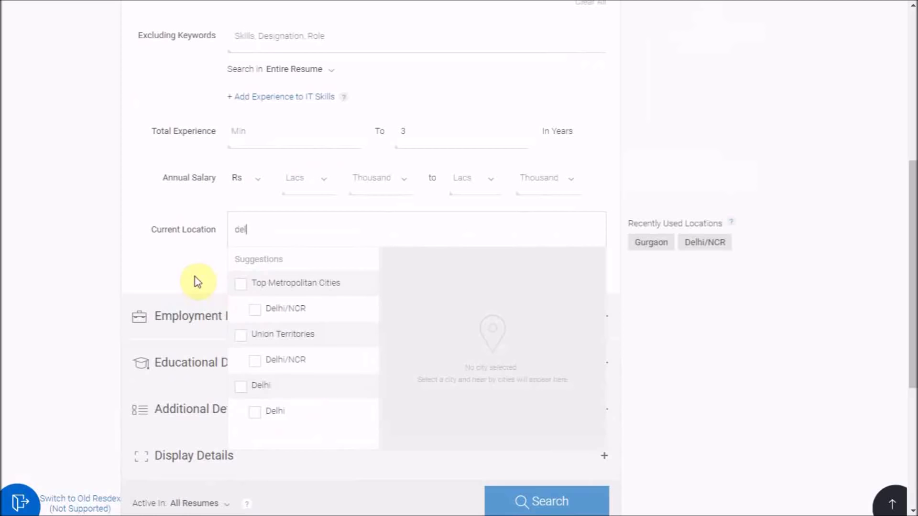
{"action": "left_click", "coordinate": [248, 310]}
{"action": "left_click", "coordinate": [147, 268]}
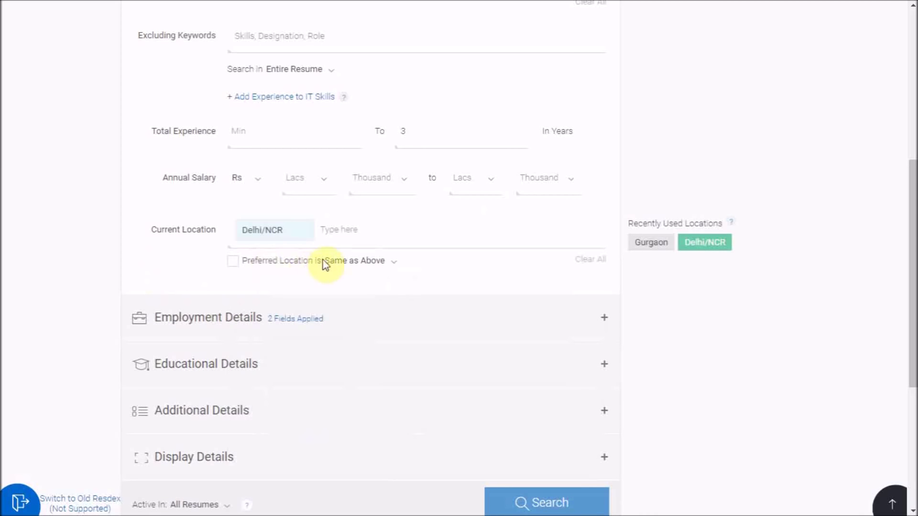
{"action": "left_click", "coordinate": [338, 230]}
{"action": "left_click", "coordinate": [180, 285]}
{"action": "scroll", "coordinate": [180, 286], "scroll_direction": "down", "scroll_amount": 3}
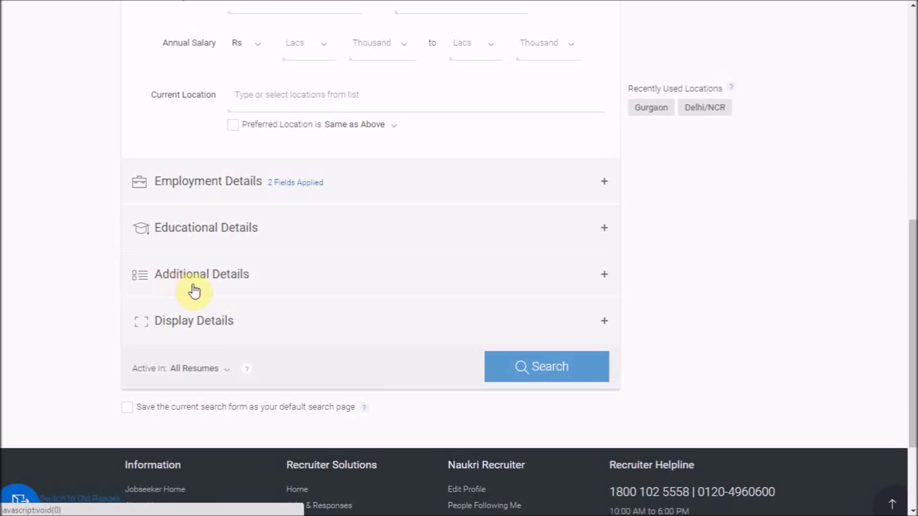
Start a 'telec' functional area entry, then abandon it and point out the Industry filter.
{"action": "left_click", "coordinate": [209, 191]}
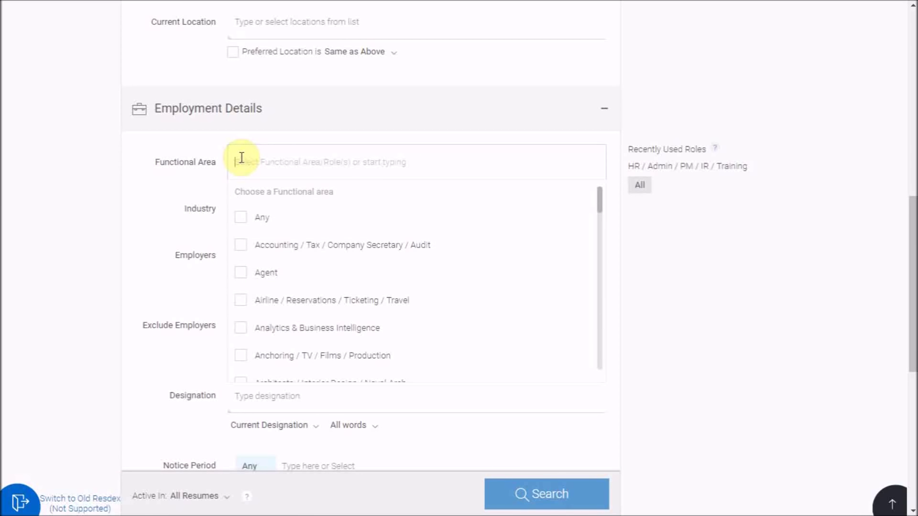
{"action": "type", "text": "t"}
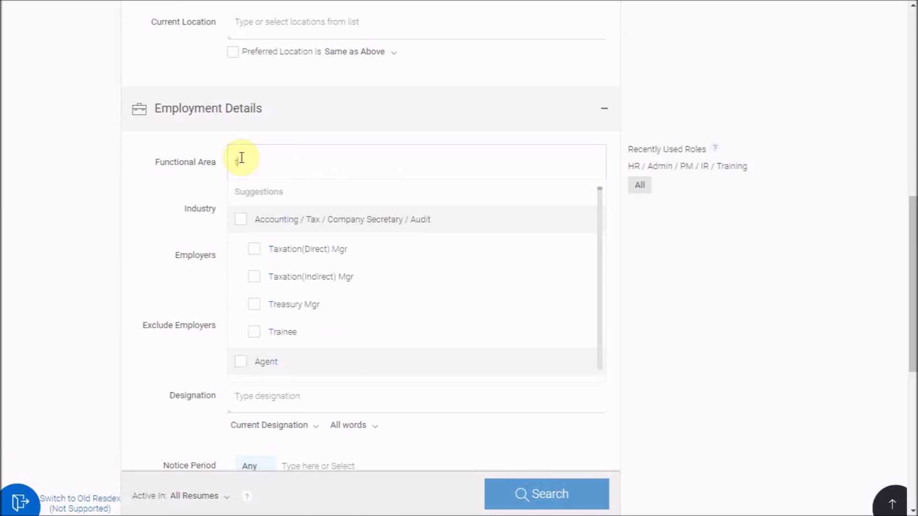
{"action": "type", "text": "elec"}
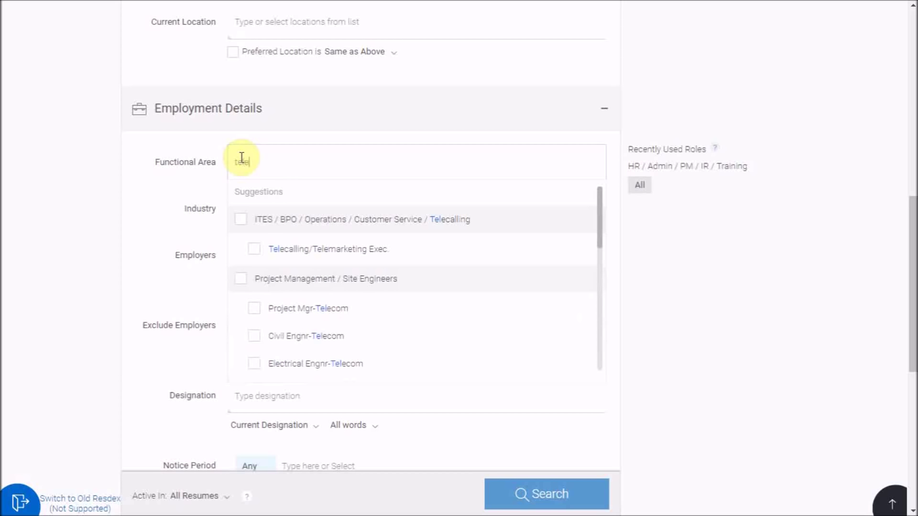
{"action": "left_click", "coordinate": [238, 216]}
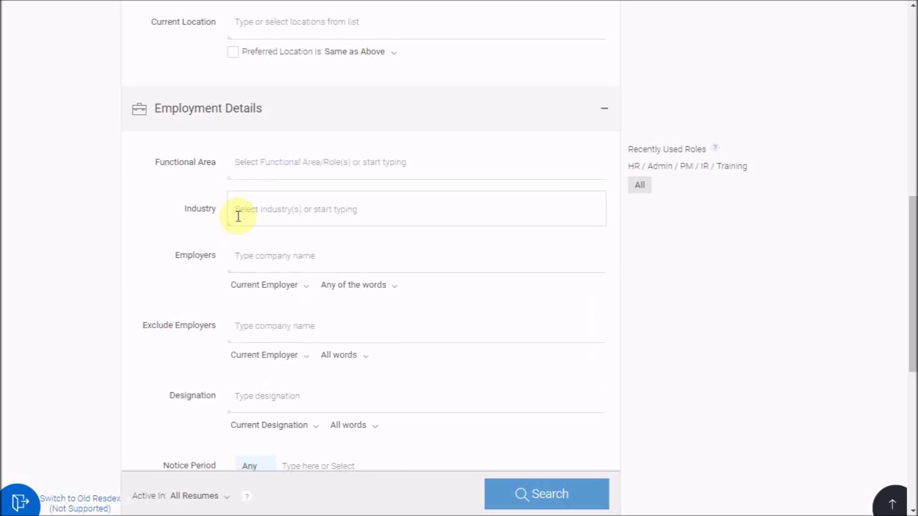
{"action": "left_click_drag", "start_coordinate": [187, 221], "coordinate": [207, 214]}
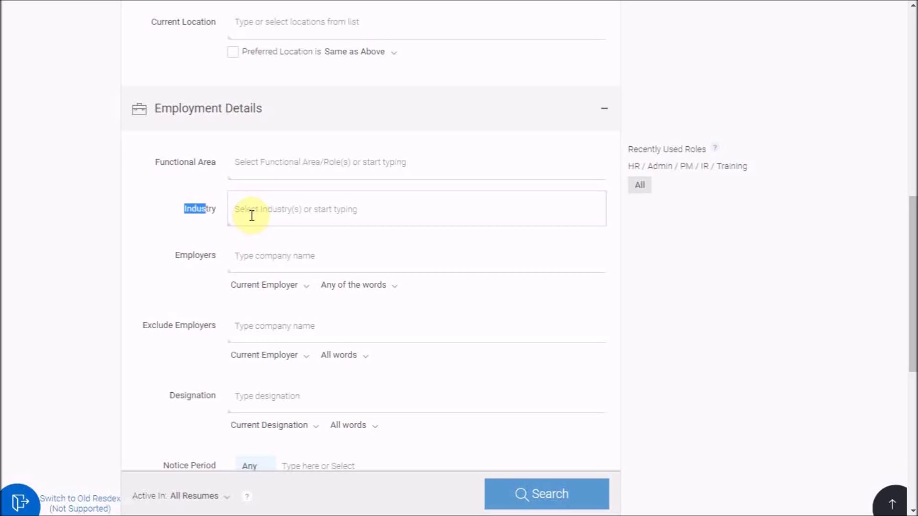
{"action": "scroll", "coordinate": [172, 241], "scroll_direction": "down", "scroll_amount": 1}
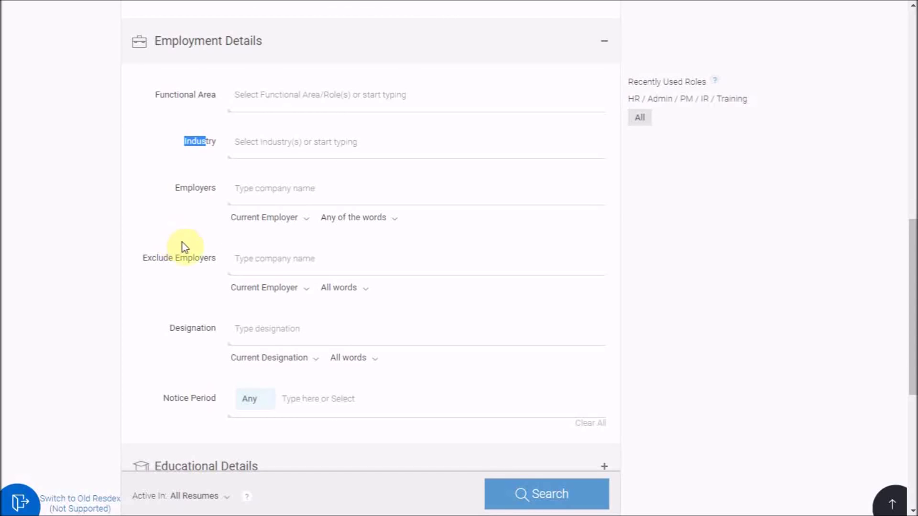
Add naukri.com as a current employer filter.
{"action": "left_click", "coordinate": [254, 195]}
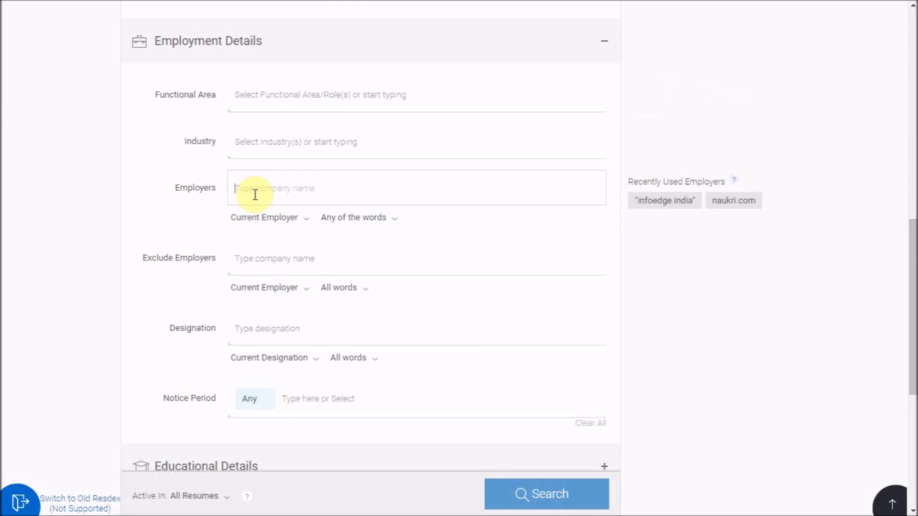
{"action": "type", "text": "naukri.com"}
{"action": "key", "text": "Return"}
{"action": "scroll", "coordinate": [254, 194], "scroll_direction": "down", "scroll_amount": 1}
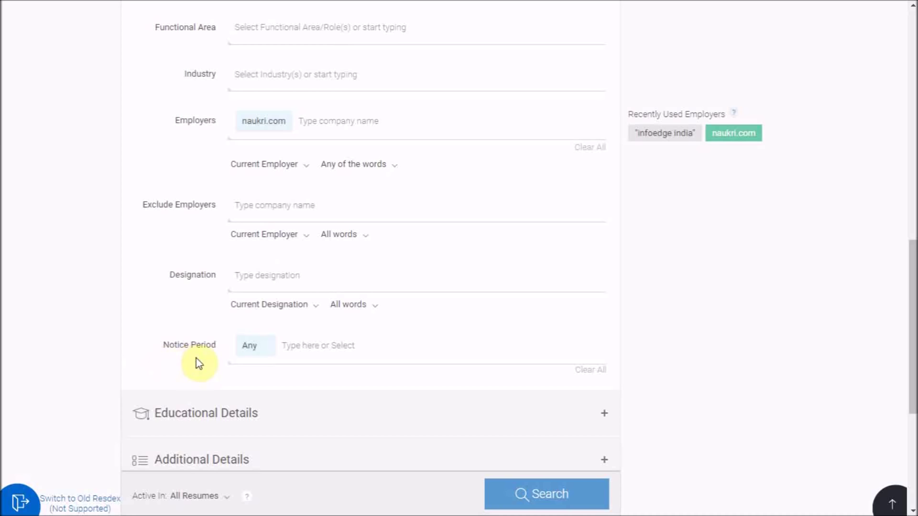
In Educational Details, require specific UG qualifications and open the education type choices.
{"action": "scroll", "coordinate": [199, 364], "scroll_direction": "down", "scroll_amount": 2}
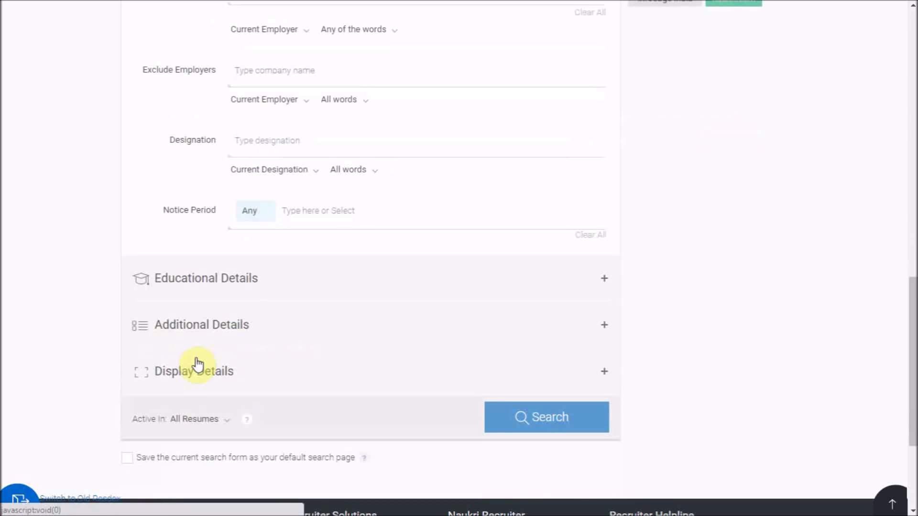
{"action": "left_click", "coordinate": [272, 282]}
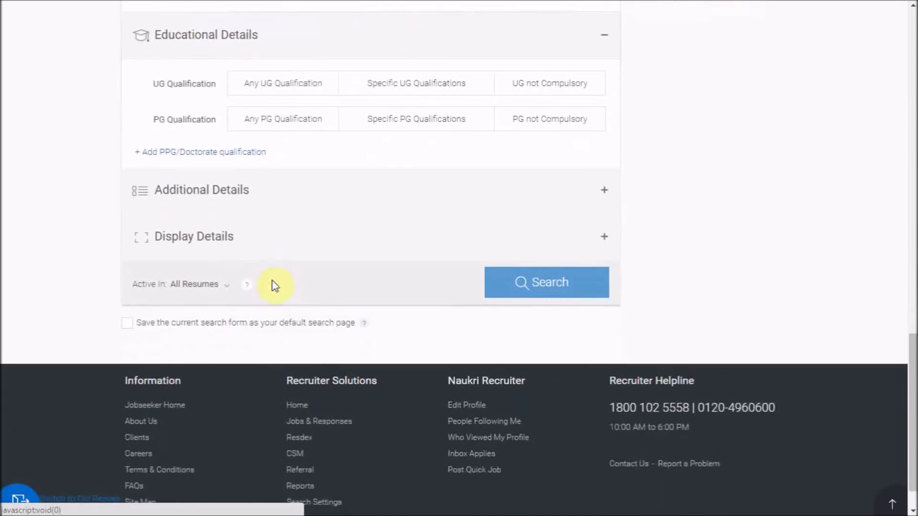
{"action": "left_click", "coordinate": [389, 81]}
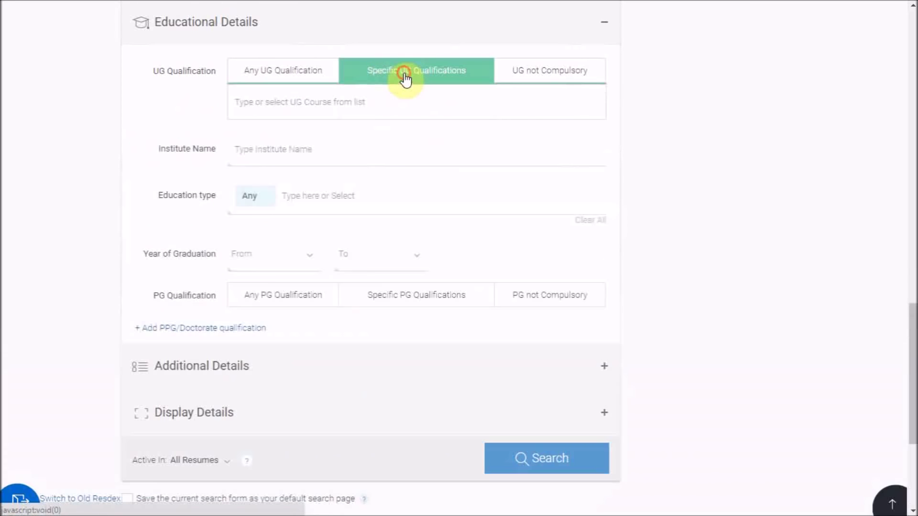
{"action": "left_click", "coordinate": [110, 172]}
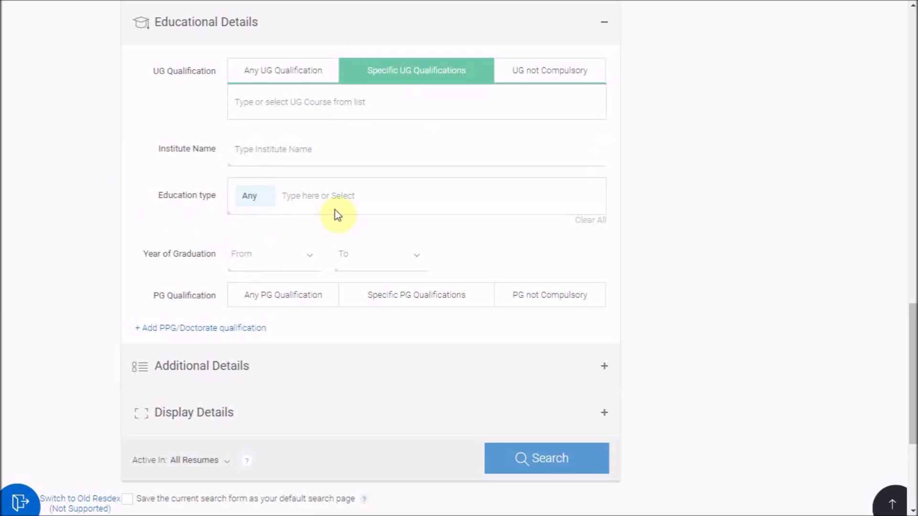
{"action": "left_click", "coordinate": [335, 195]}
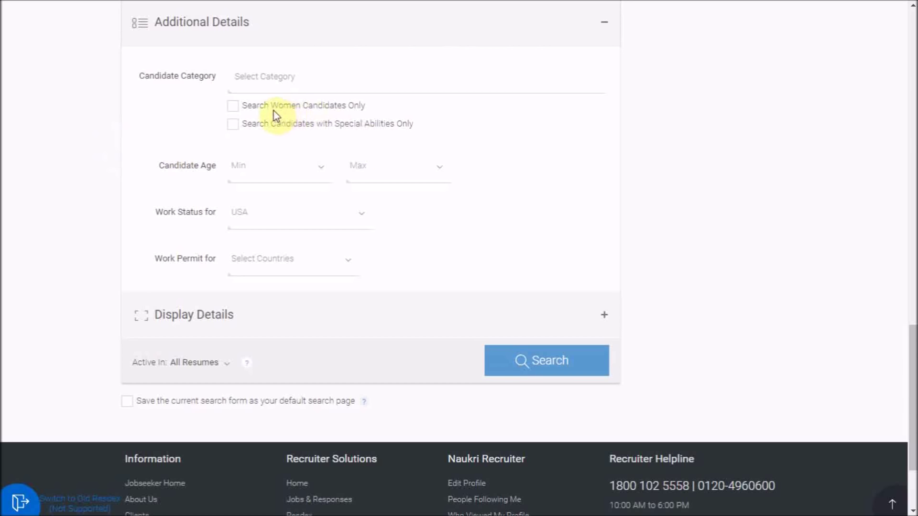
Review the women-only and age filters, collapse Additional Details and expand Display Details.
{"action": "left_click_drag", "start_coordinate": [271, 105], "coordinate": [372, 110]}
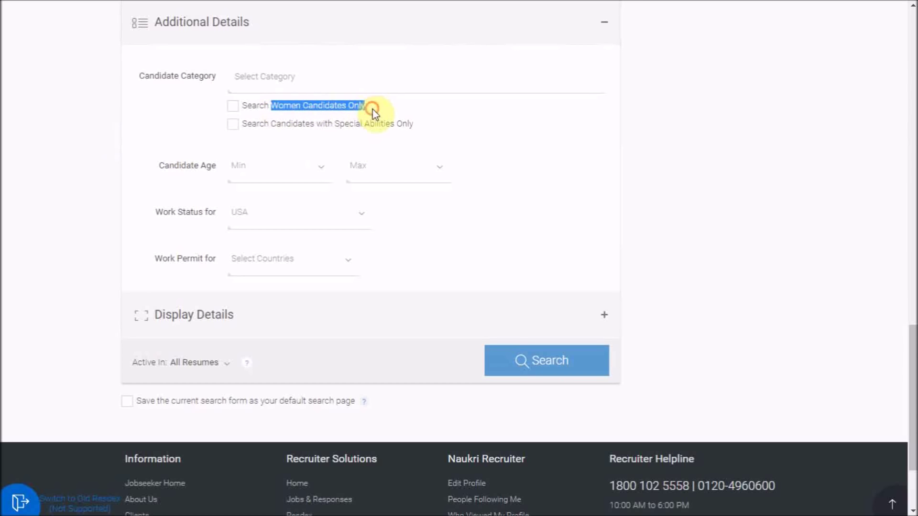
{"action": "left_click_drag", "start_coordinate": [180, 167], "coordinate": [220, 168]}
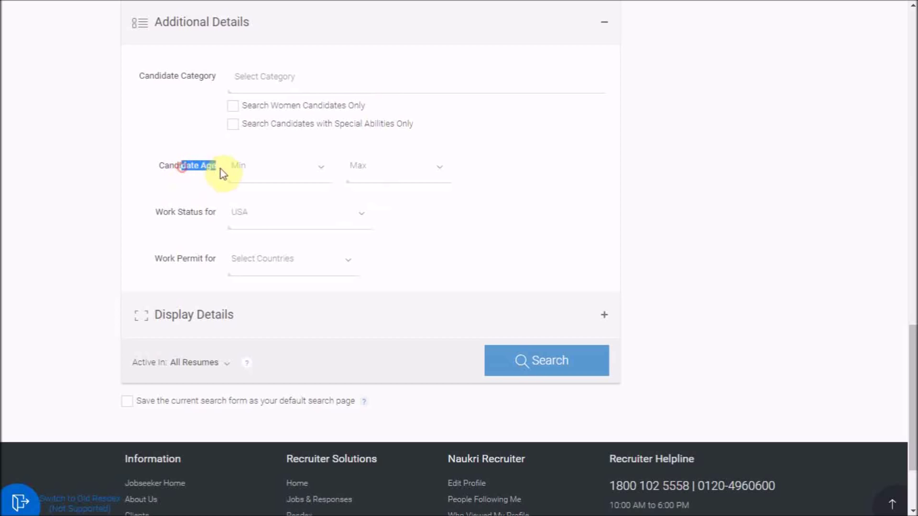
{"action": "left_click", "coordinate": [220, 169]}
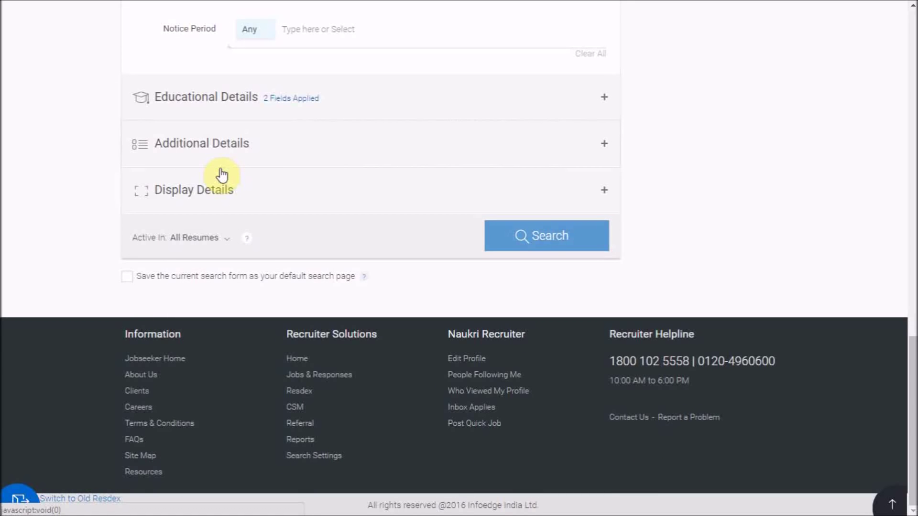
{"action": "left_click", "coordinate": [221, 175]}
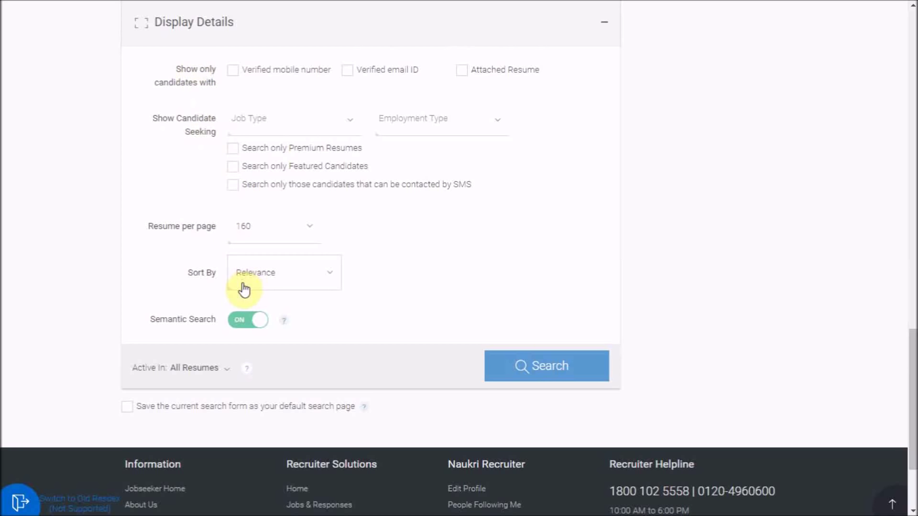
{"action": "left_click", "coordinate": [199, 26]}
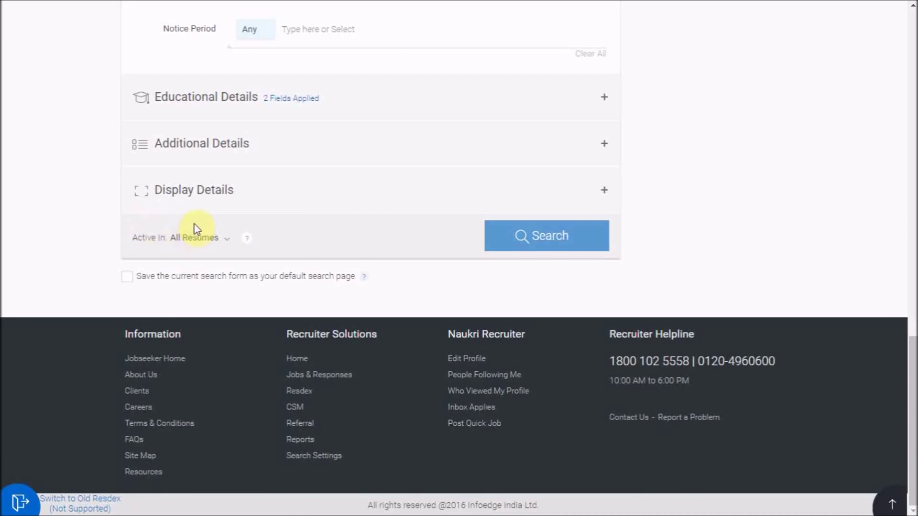
{"action": "left_click", "coordinate": [198, 239]}
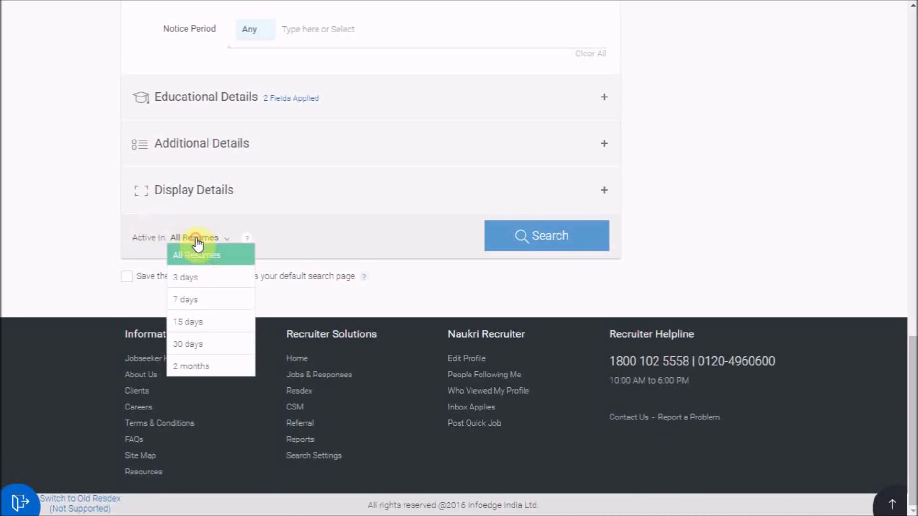
{"action": "left_click", "coordinate": [72, 264]}
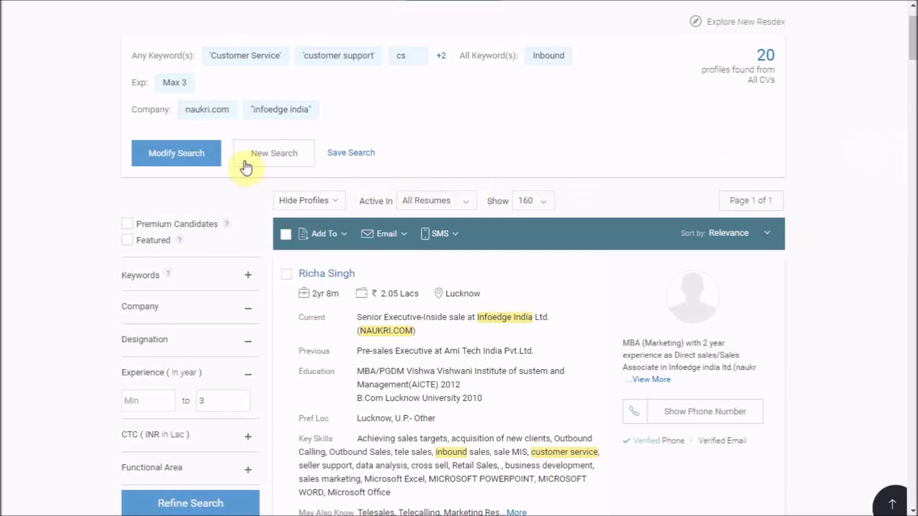
Return from the search page to the recruiter home dashboard.
{"action": "scroll", "coordinate": [81, 82], "scroll_direction": "up", "scroll_amount": 3}
{"action": "left_click", "coordinate": [162, 29]}
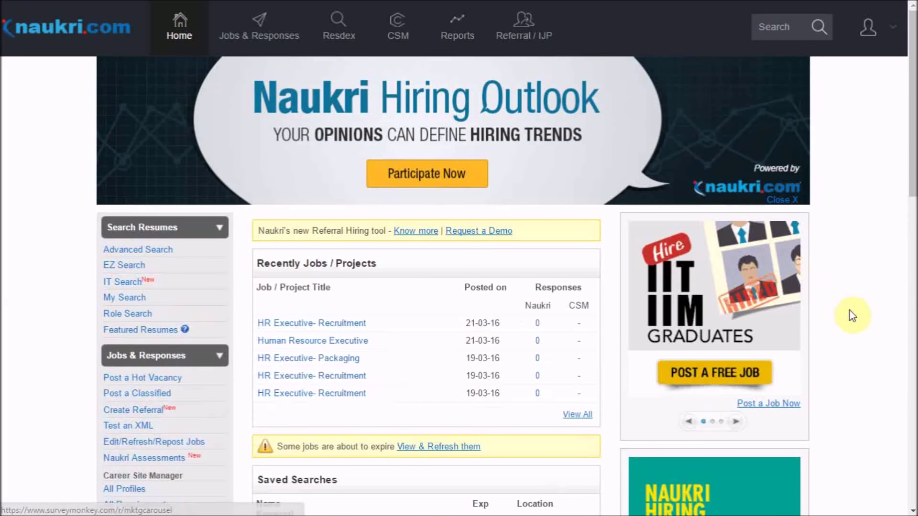
Scroll the dashboard down to Account Utilization showing 74 of 61484 CV accesses used.
{"action": "scroll", "coordinate": [851, 313], "scroll_direction": "down", "scroll_amount": 1}
{"action": "scroll", "coordinate": [853, 315], "scroll_direction": "down", "scroll_amount": 2}
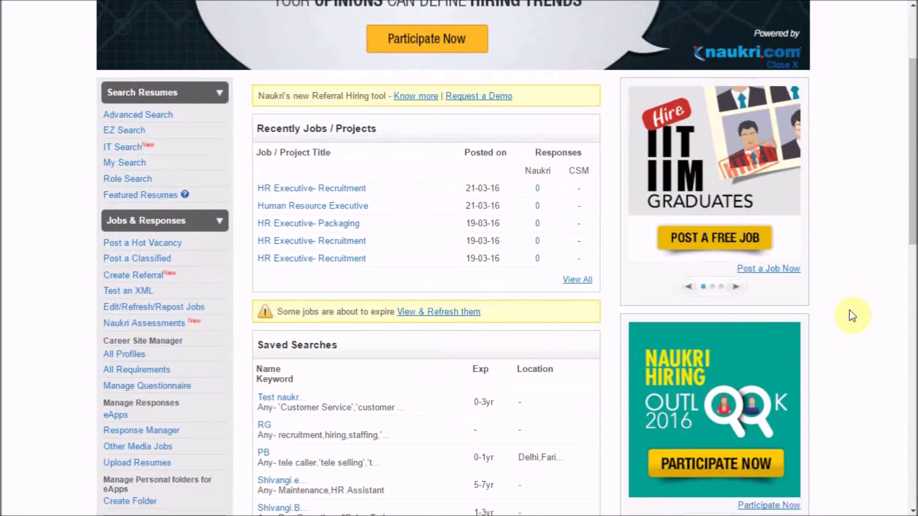
{"action": "scroll", "coordinate": [853, 315], "scroll_direction": "down", "scroll_amount": 8}
{"action": "scroll", "coordinate": [853, 315], "scroll_direction": "down", "scroll_amount": 5}
{"action": "left_click_drag", "start_coordinate": [365, 251], "coordinate": [288, 238]}
{"action": "left_click", "coordinate": [258, 236]}
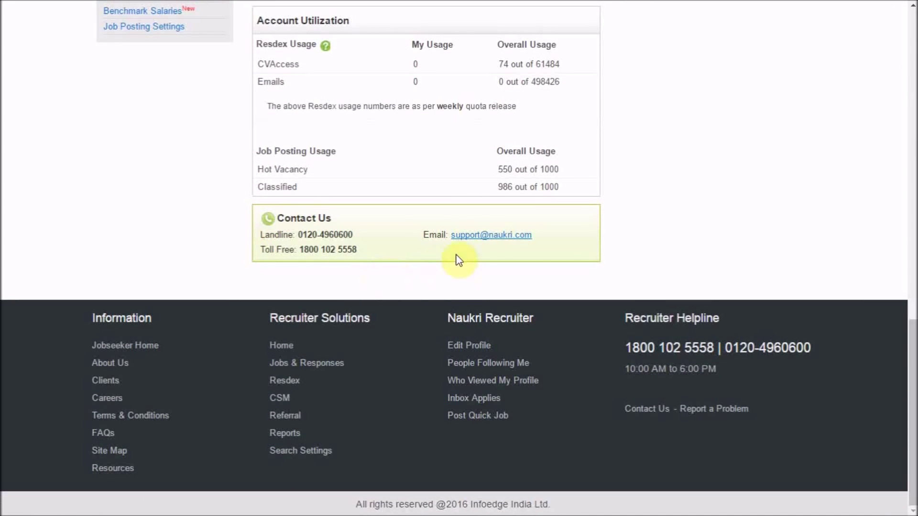